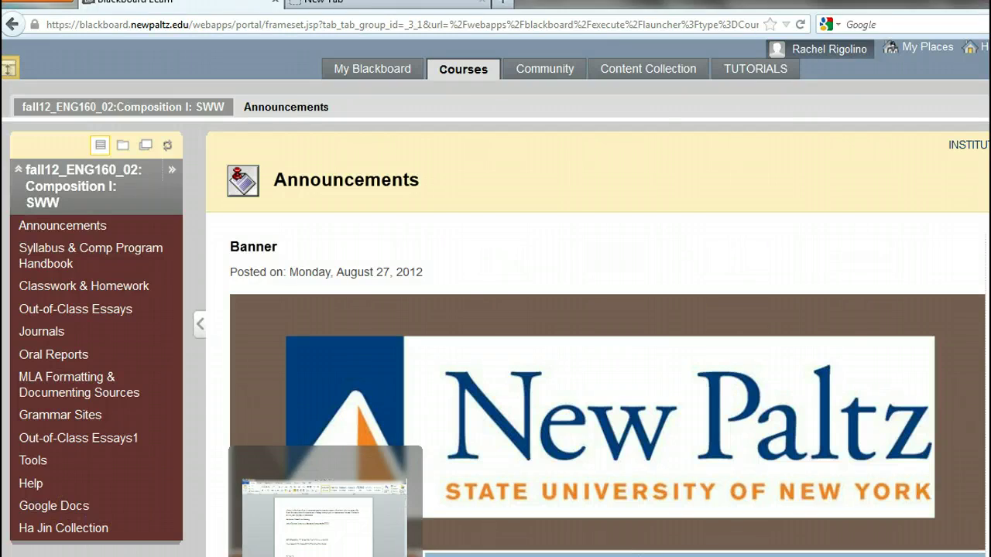
# - Bring the Word notes document forward and look through its contents
pyautogui.click(332, 504)
pyautogui.scroll(-3, 449, 287)
pyautogui.scroll(-20, 449, 302)
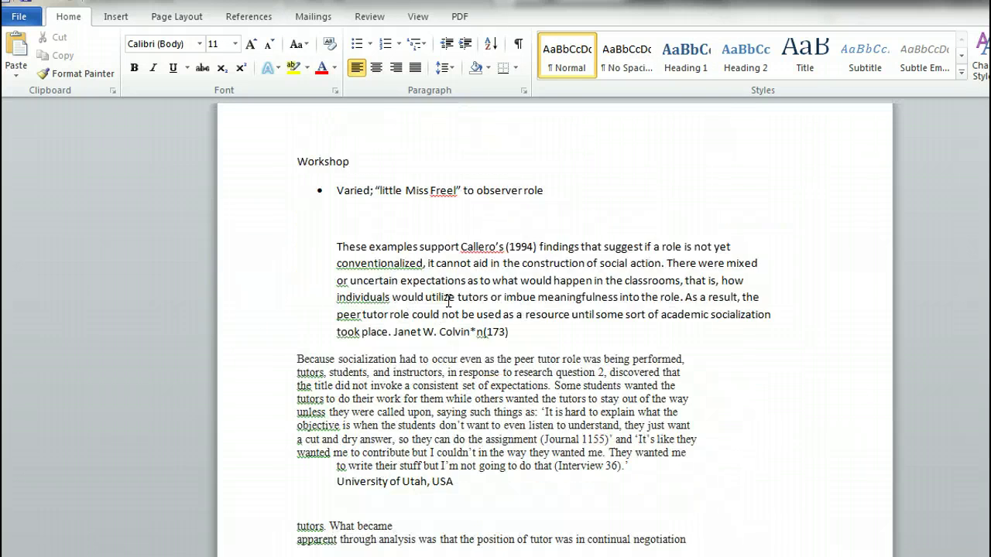
pyautogui.scroll(-8, 448, 300)
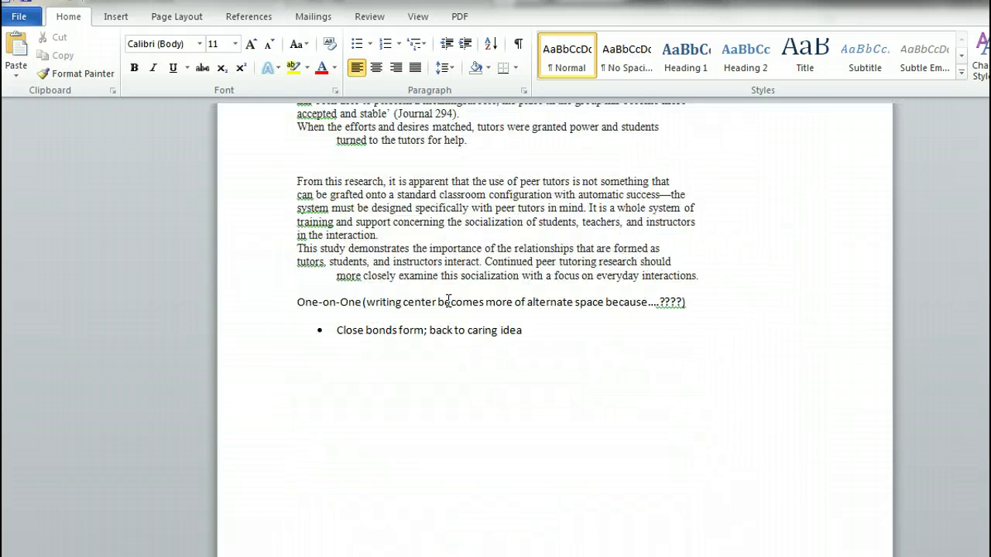
pyautogui.scroll(12, 448, 300)
pyautogui.scroll(15, 448, 301)
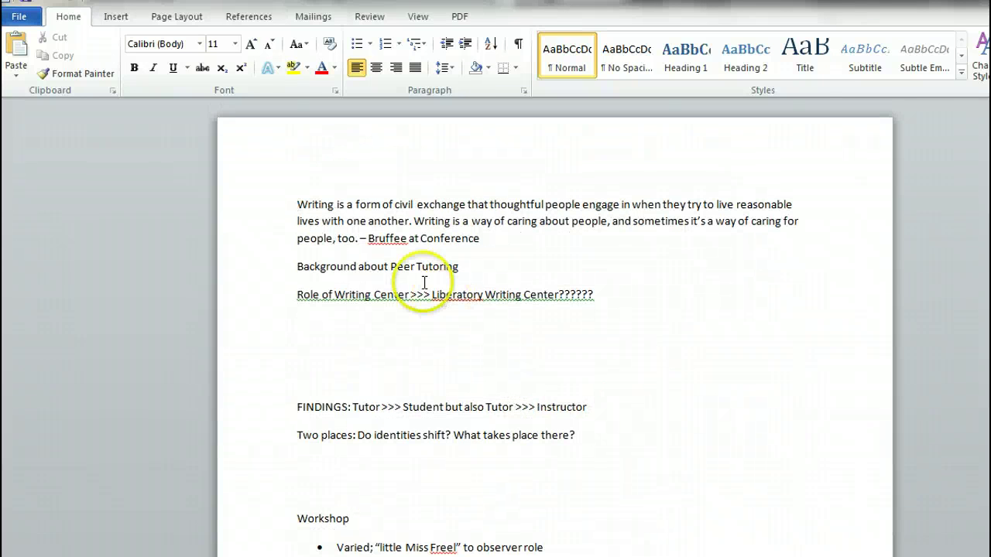
pyautogui.click(17, 17)
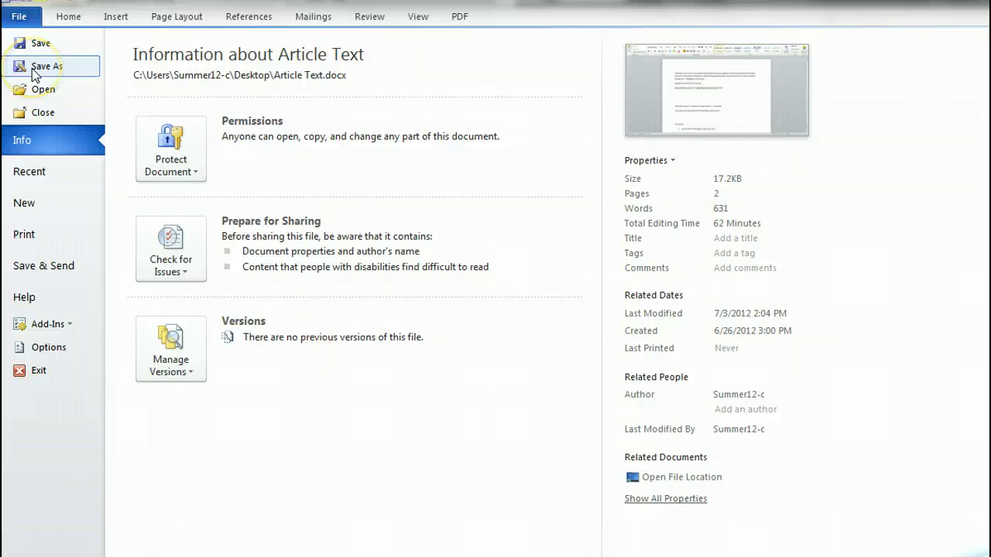
pyautogui.press('Escape')
pyautogui.click(381, 297)
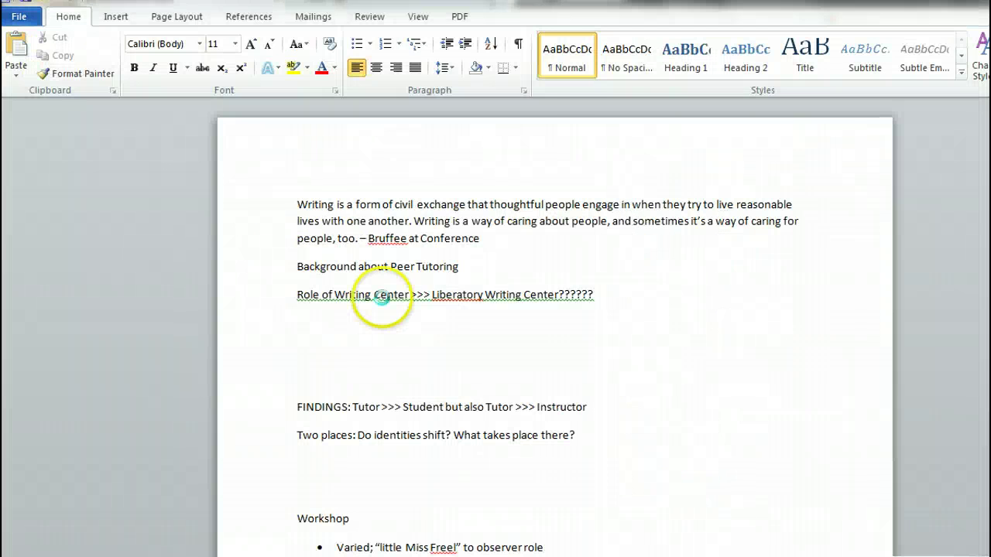
# - Save the document to the Desktop as 'Article Titles' in Word format
pyautogui.press('F12')
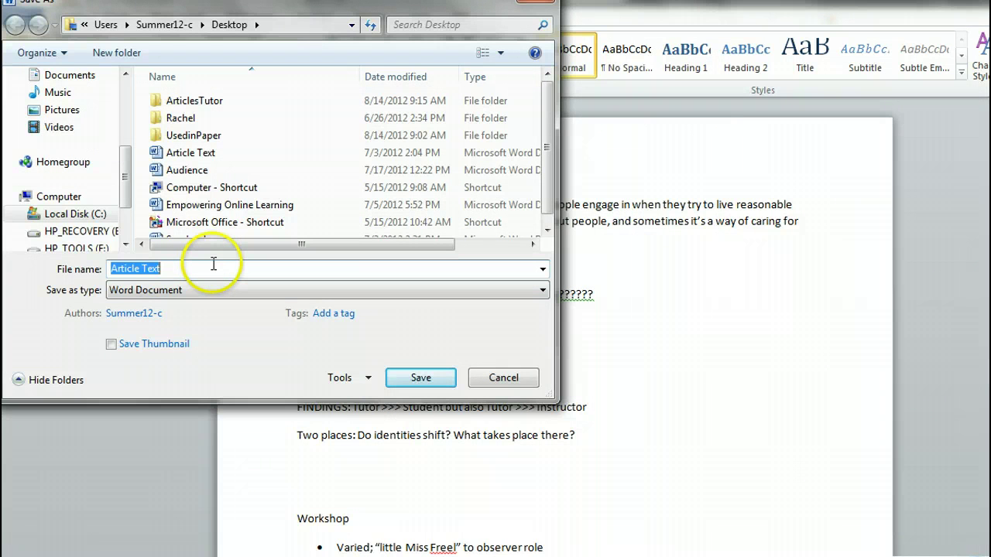
pyautogui.press('BackSpace')
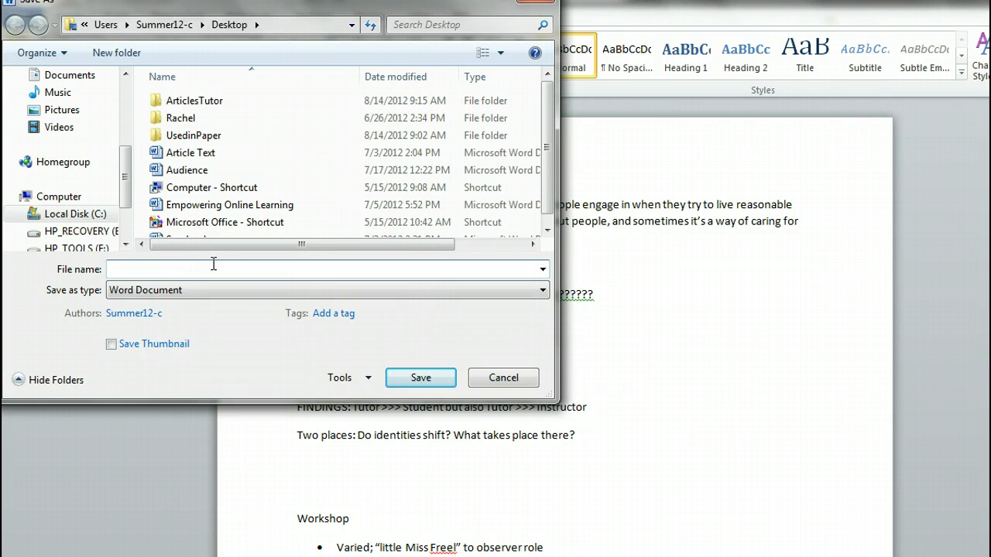
pyautogui.write('Arti')
pyautogui.press('BackSpace')
pyautogui.write('cle T')
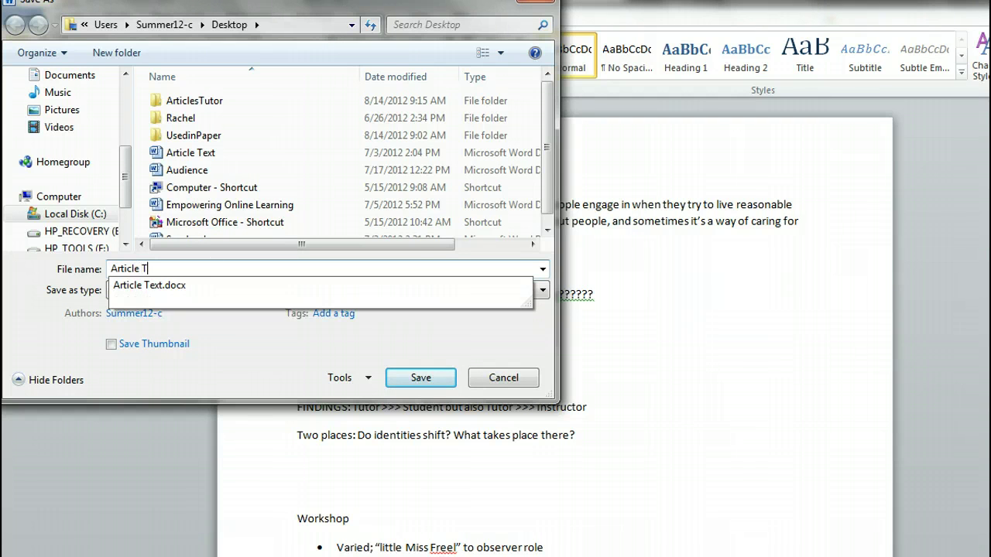
pyautogui.write('itles')
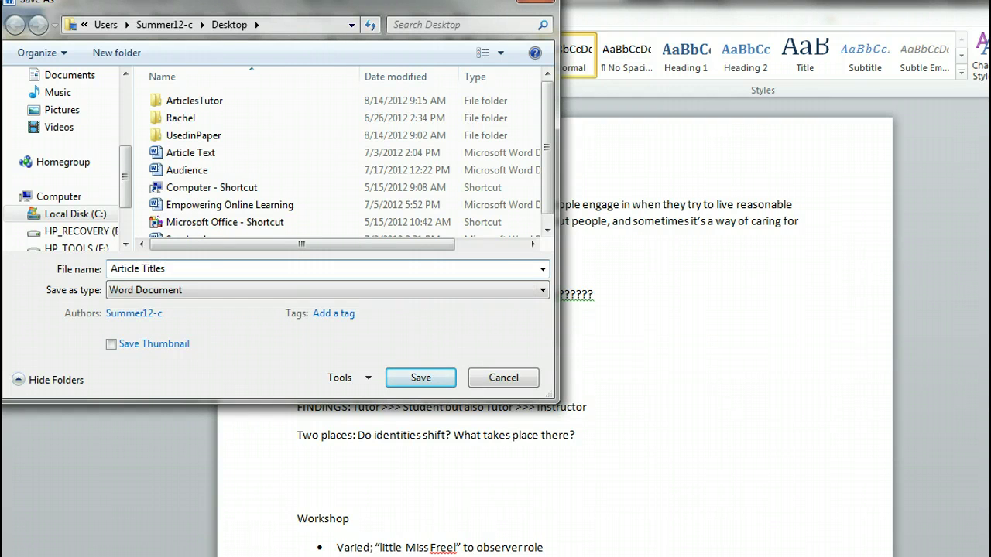
pyautogui.scroll(1, 128, 169)
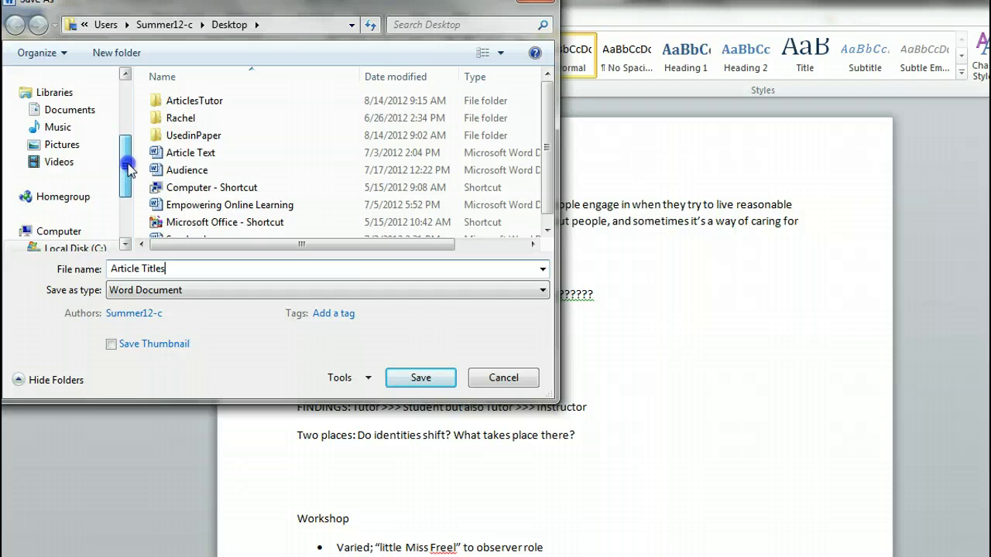
pyautogui.scroll(1, 129, 150)
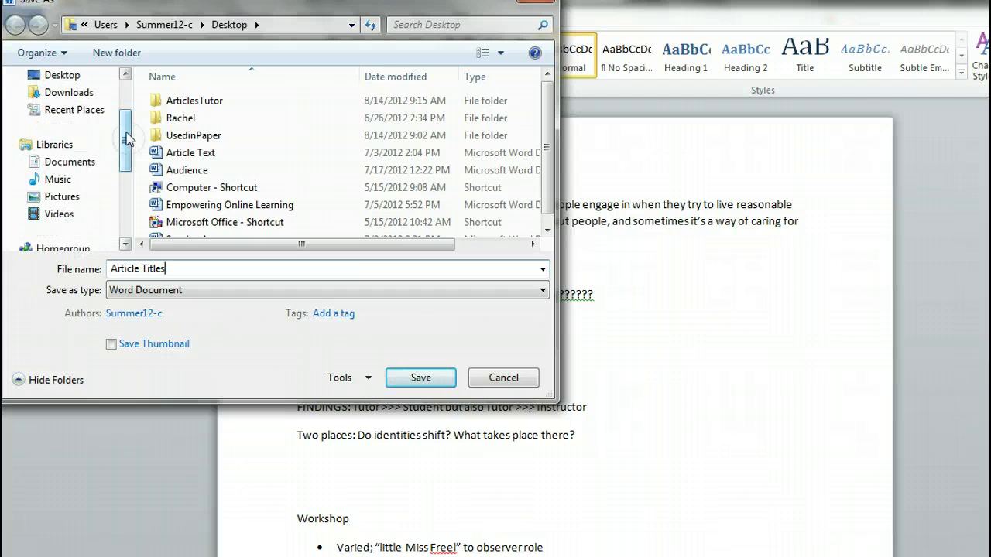
pyautogui.click(54, 74)
pyautogui.click(263, 270)
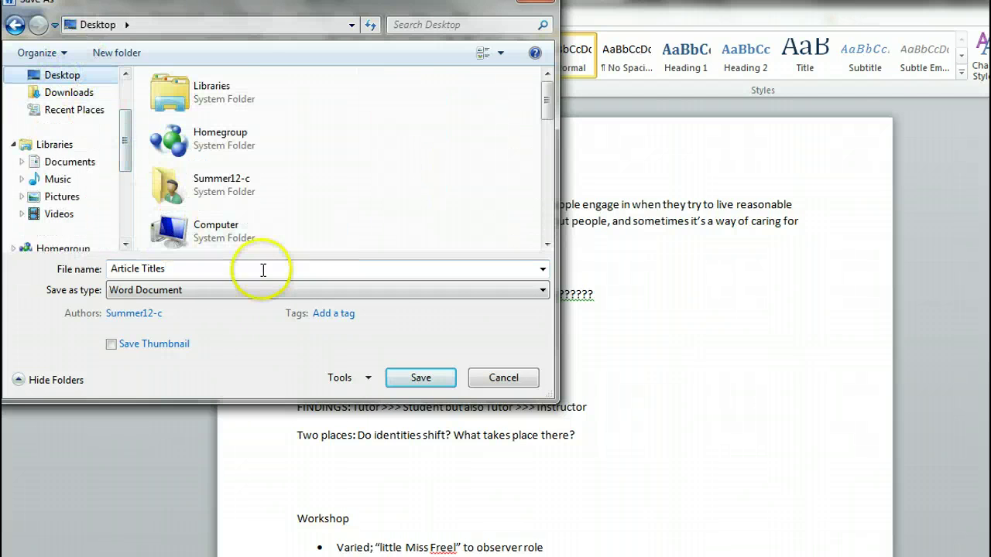
pyautogui.click(413, 379)
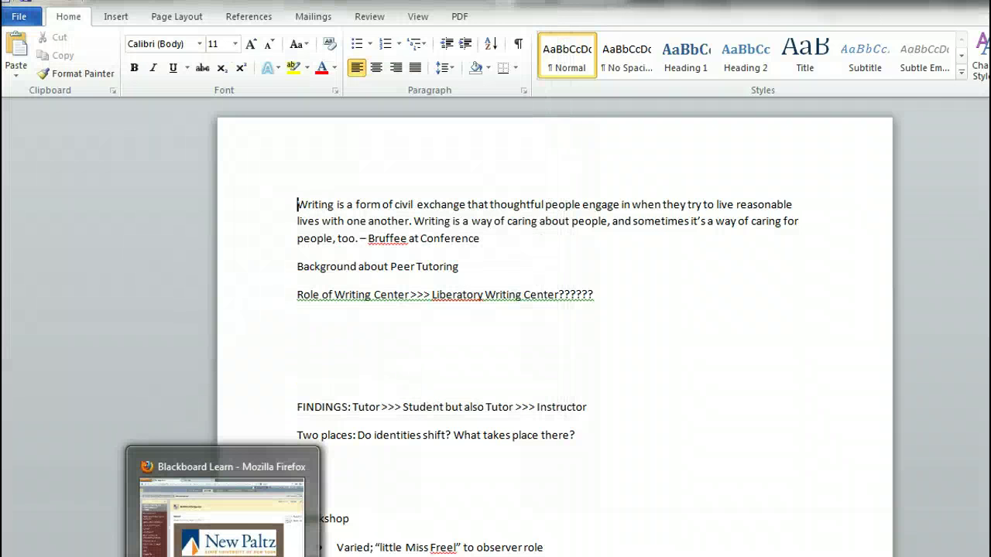
# - Launch Google Docs in a new tab from the Blackboard course's Google Docs page
pyautogui.click(222, 470)
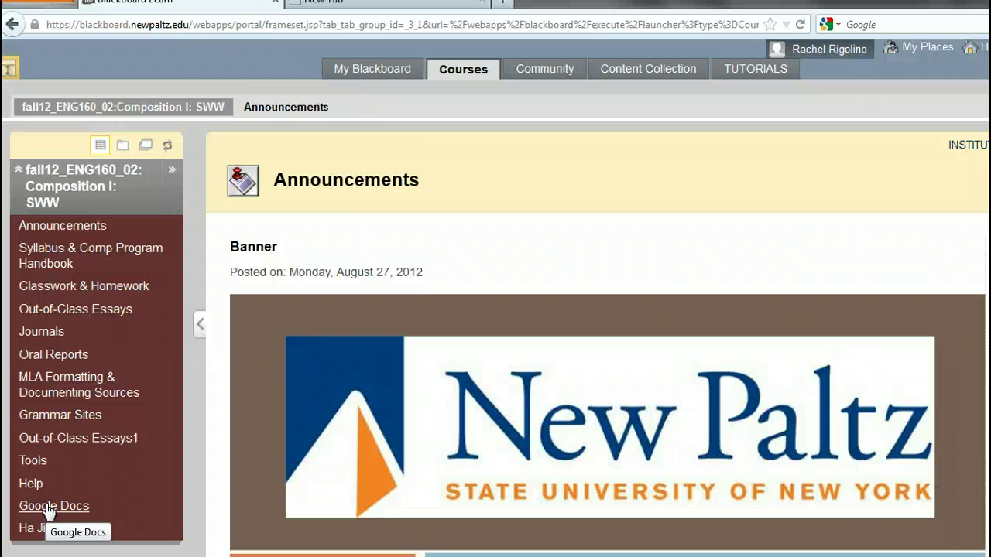
pyautogui.click(49, 507)
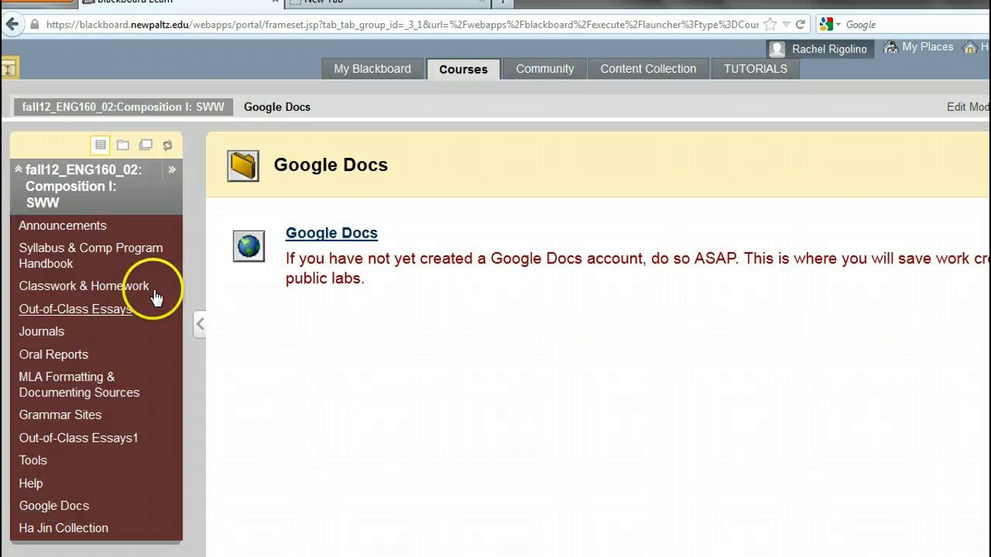
pyautogui.click(332, 234)
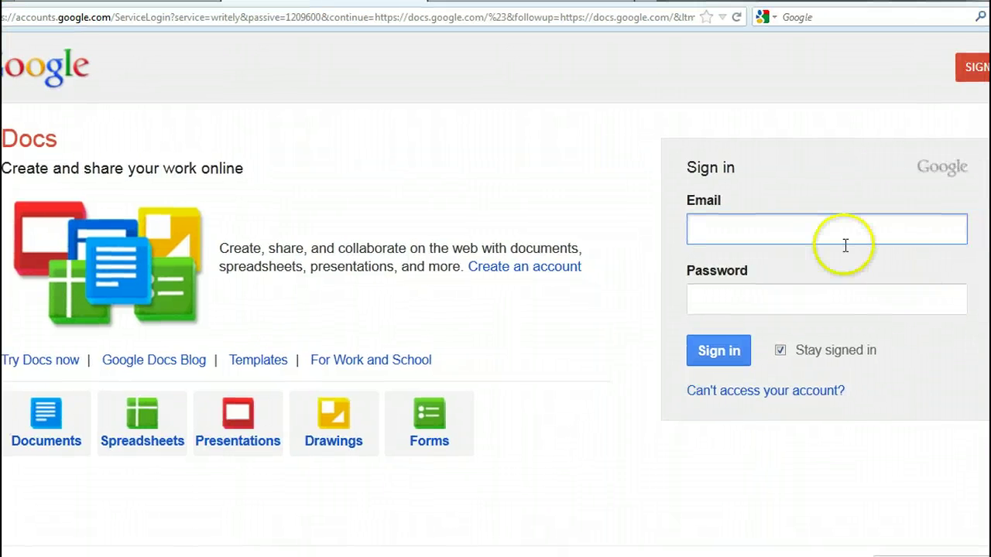
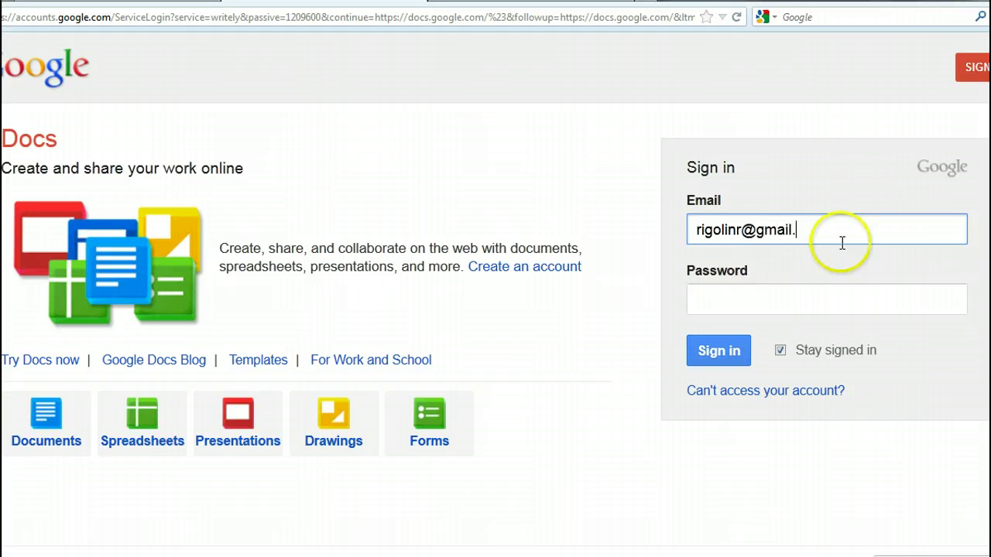
# - Sign in to Google Docs with the account e-mail address and password
pyautogui.click(814, 310)
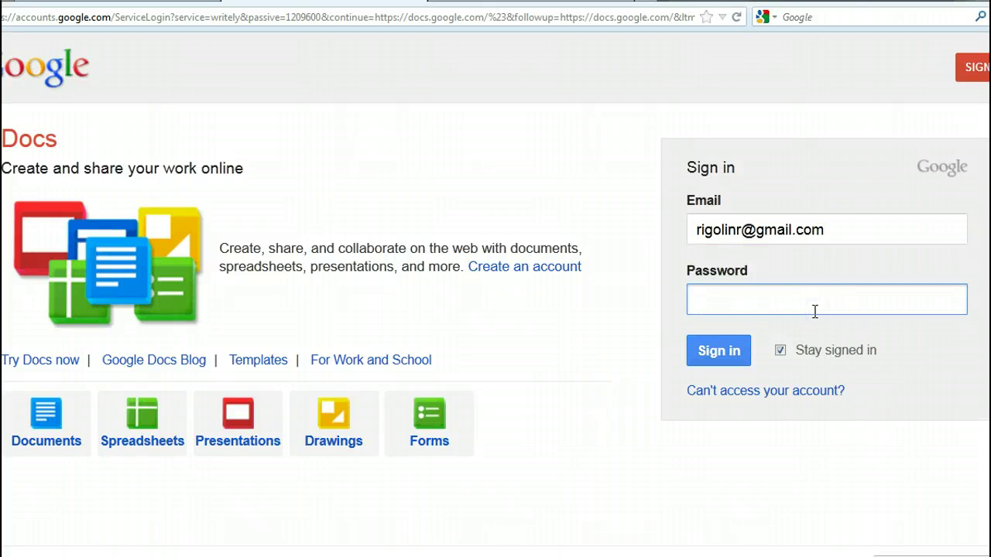
pyautogui.write('••••••••')
pyautogui.click(720, 348)
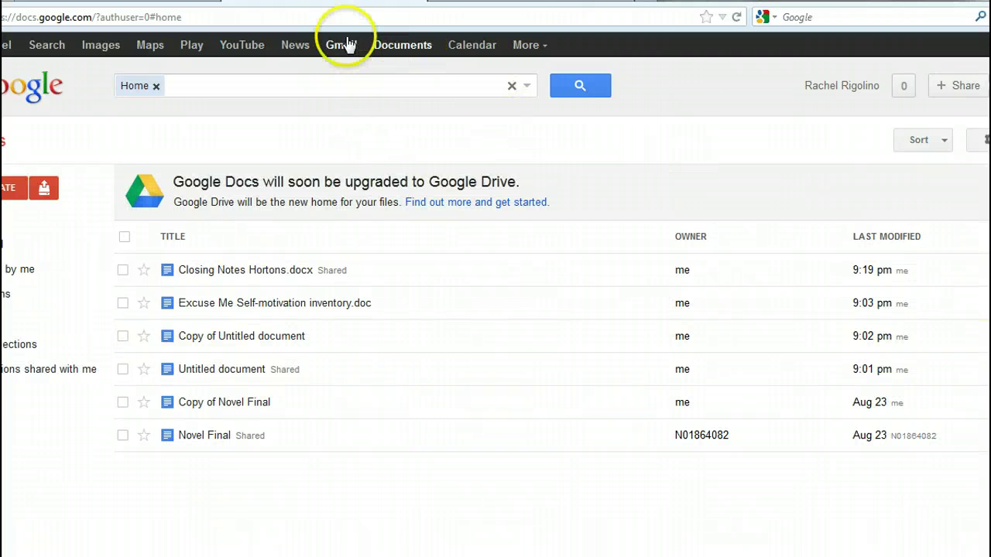
pyautogui.click(347, 46)
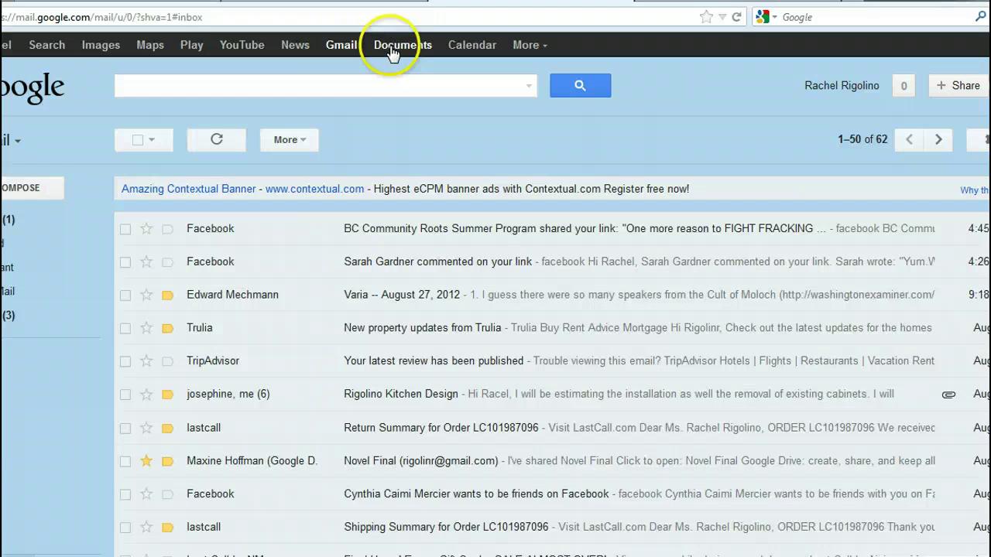
pyautogui.click(393, 48)
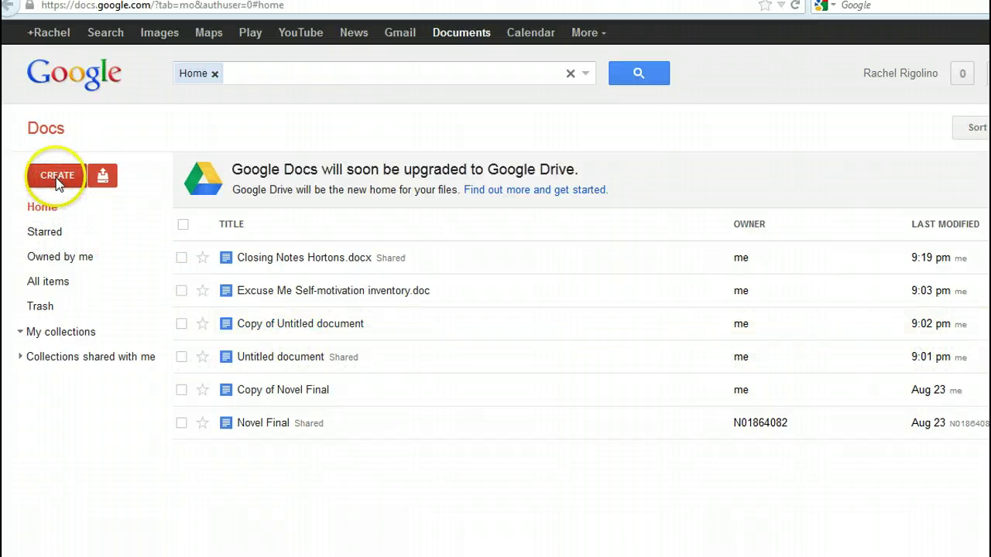
# - Create a new blank Google Docs text document
pyautogui.click(56, 177)
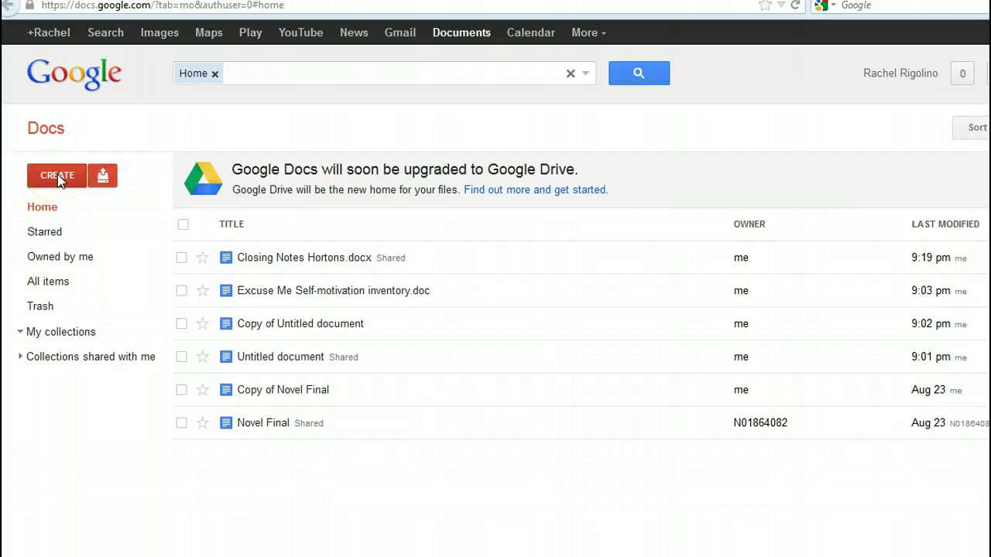
pyautogui.click(57, 176)
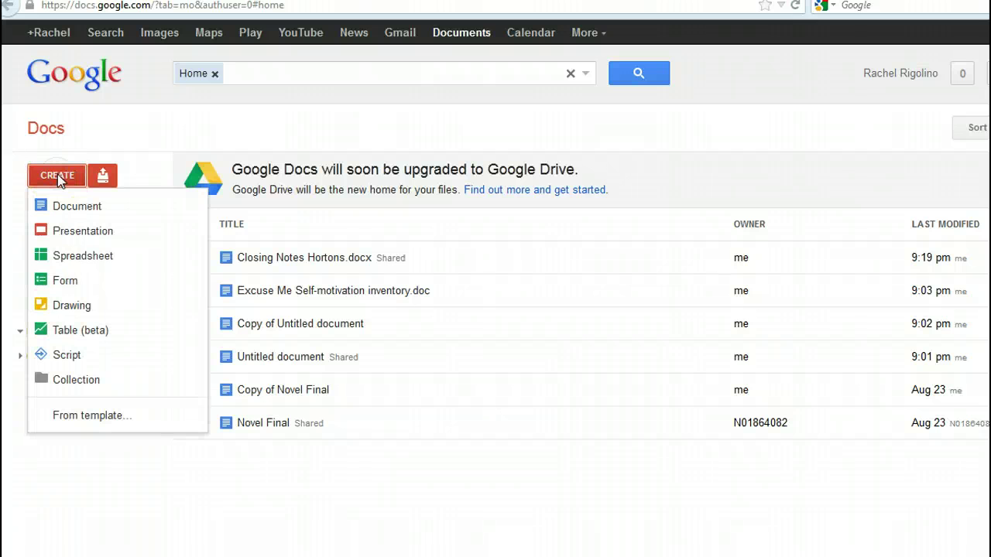
pyautogui.click(62, 206)
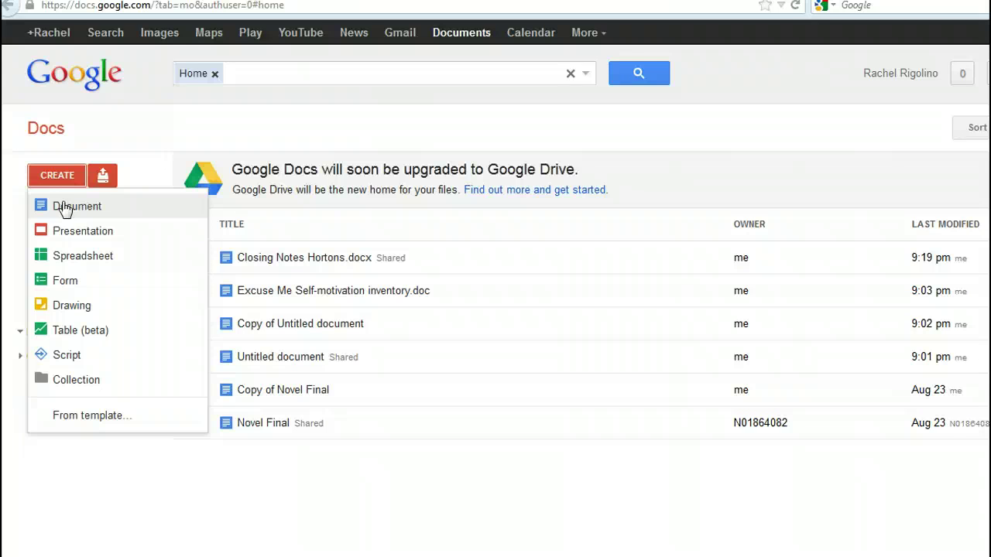
pyautogui.click(65, 207)
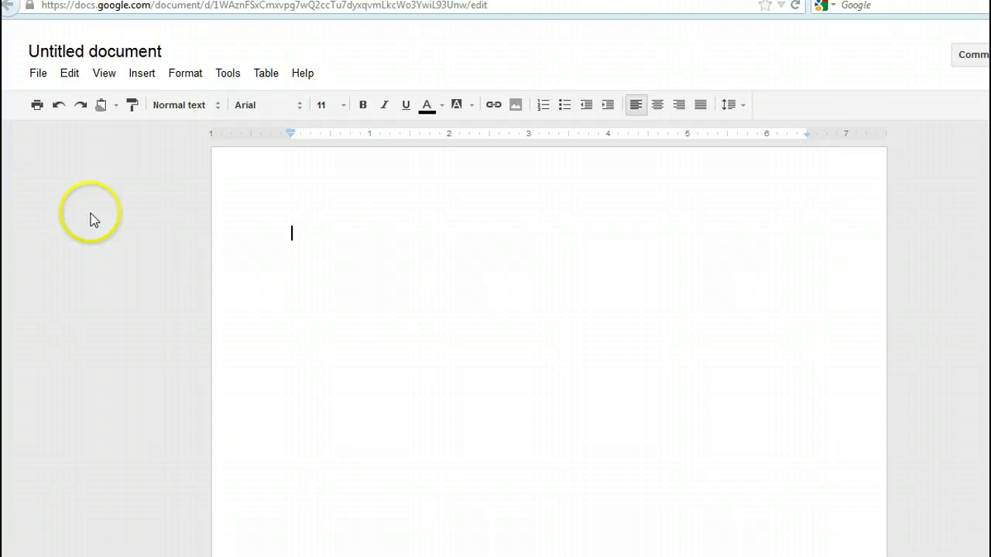
# - Type 'dddddd' into the new document and close it to return home
pyautogui.click(325, 276)
pyautogui.click(326, 258)
pyautogui.write('d')
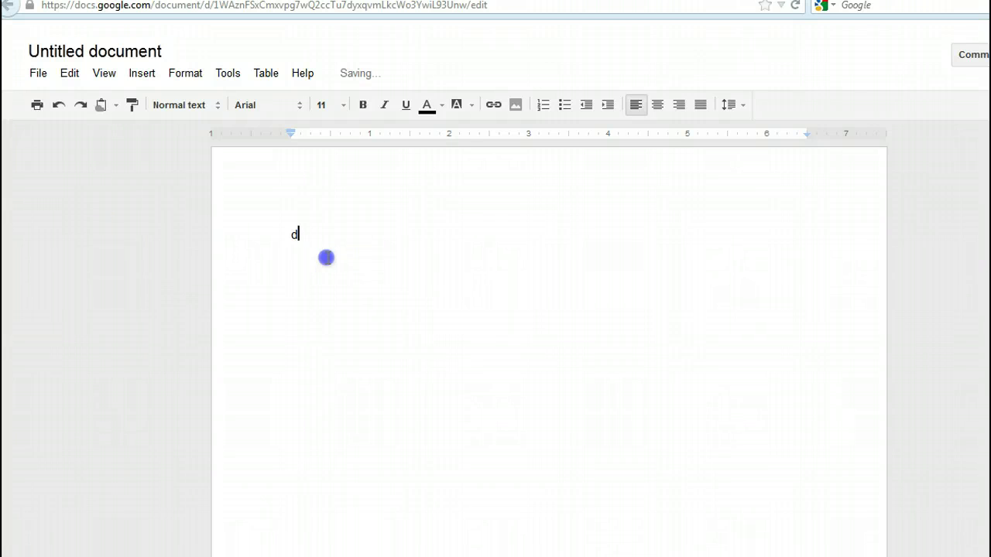
pyautogui.write('ddddd')
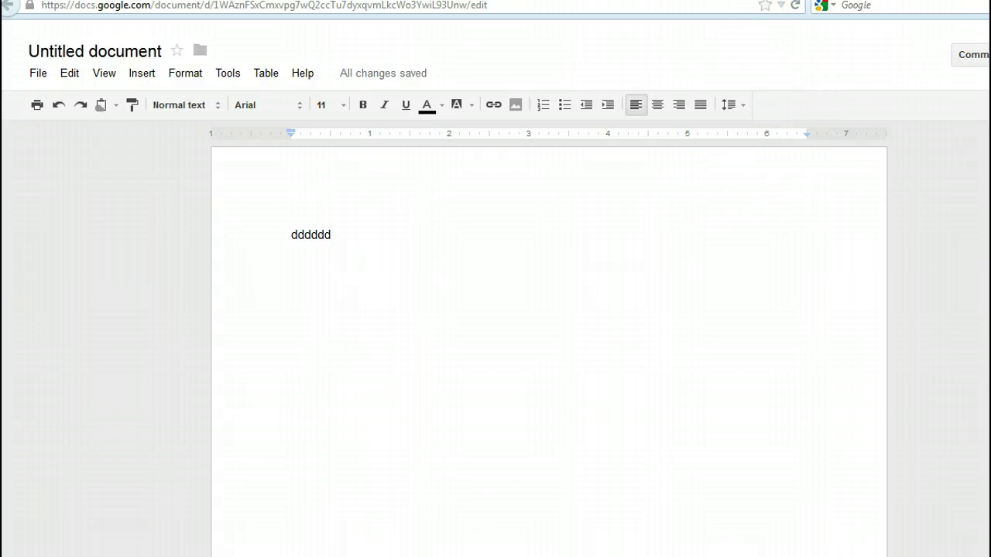
pyautogui.hotkey('ctrl', 'w')
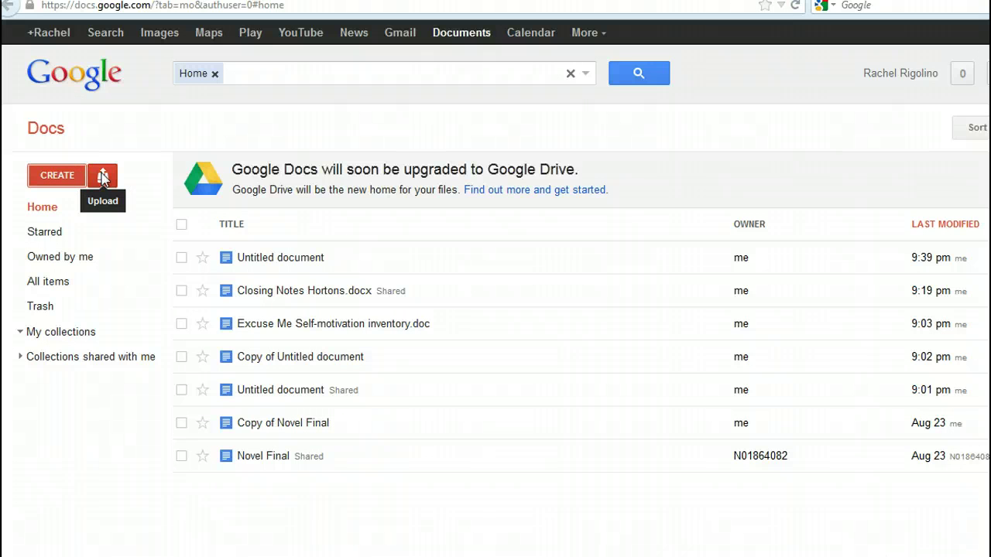
# - Upload Article Titles from the Desktop with conversion to Google Docs format
pyautogui.click(103, 177)
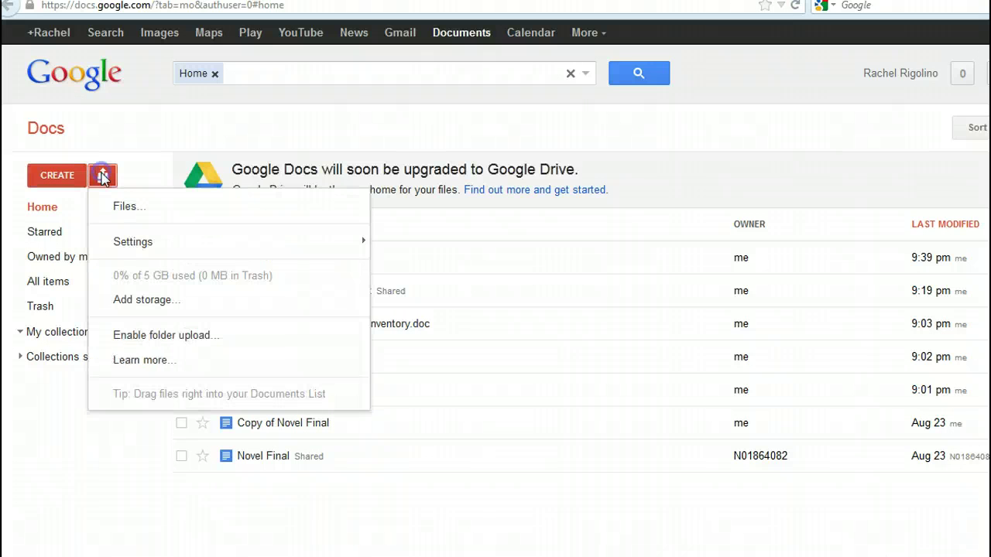
pyautogui.click(128, 207)
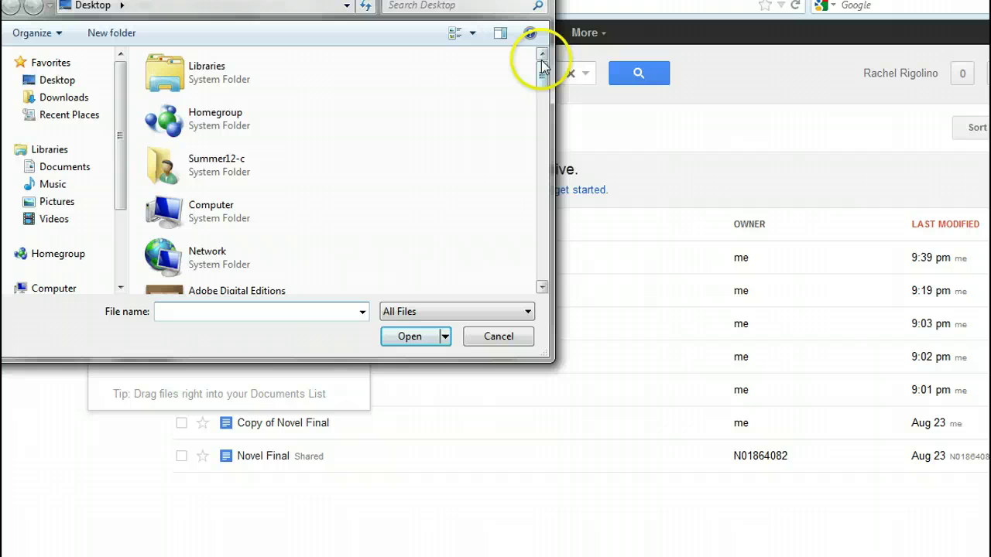
pyautogui.moveTo(541, 67); pyautogui.dragTo(531, 210)
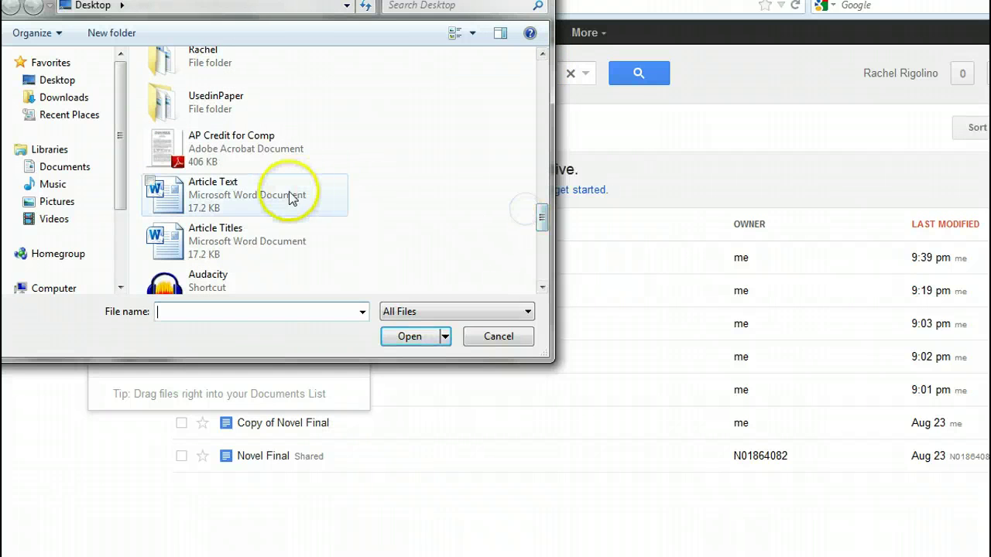
pyautogui.click(258, 246)
pyautogui.doubleClick(258, 246)
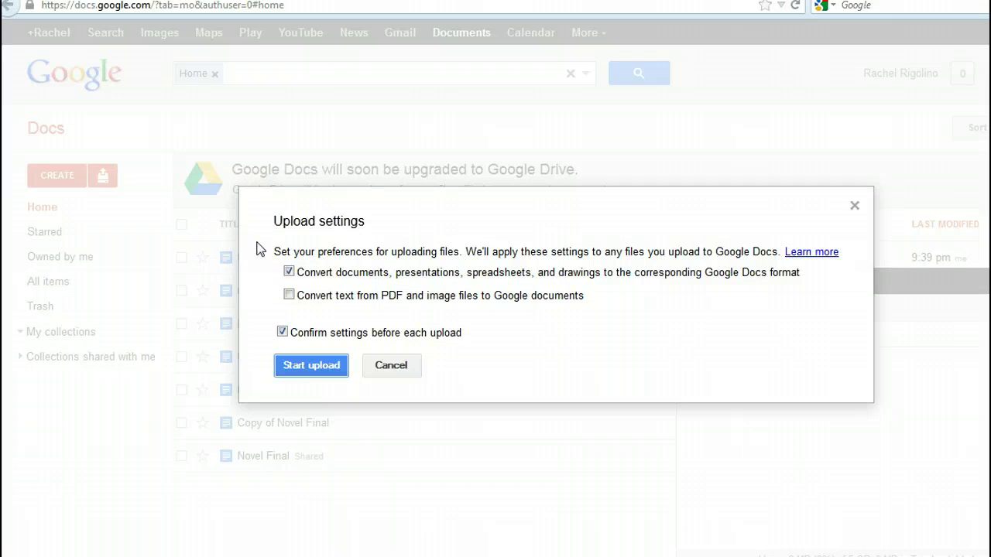
pyautogui.click(305, 370)
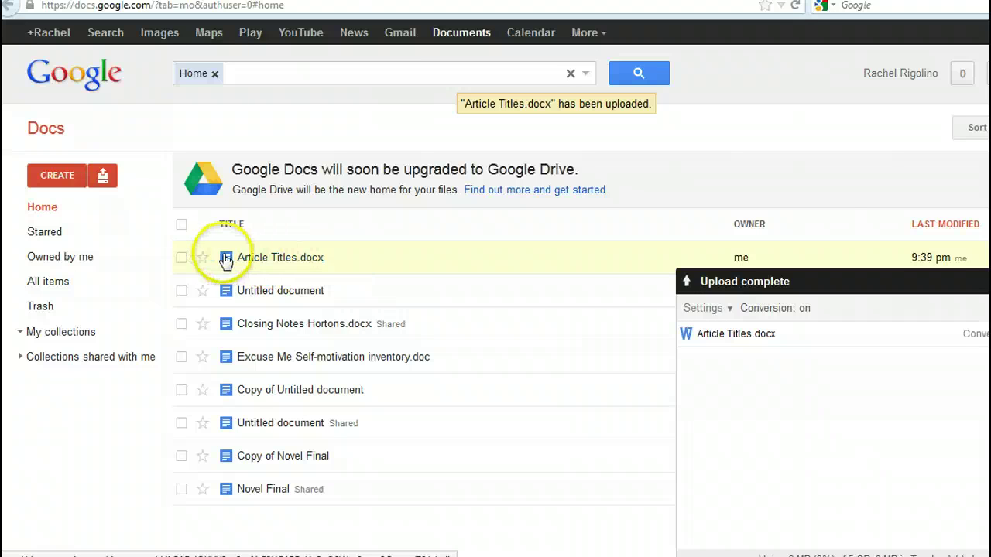
# - Share Article Titles.docx with edit rights to the school e-mail address
pyautogui.click(182, 259)
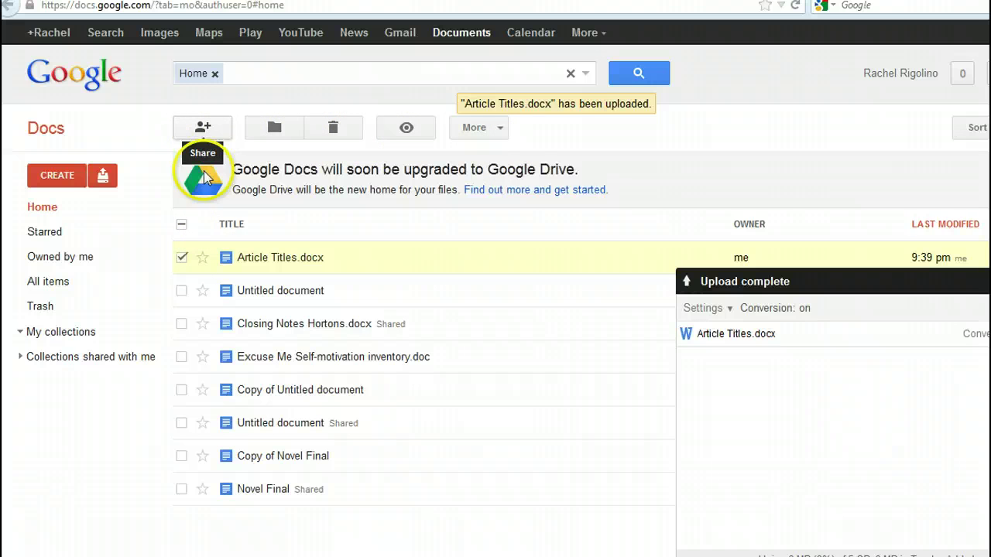
pyautogui.click(203, 129)
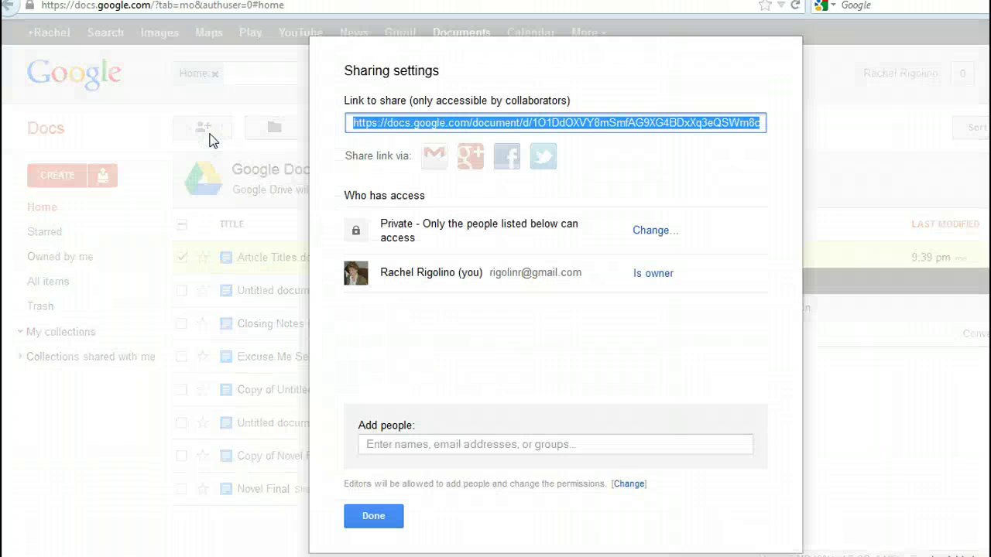
pyautogui.click(393, 443)
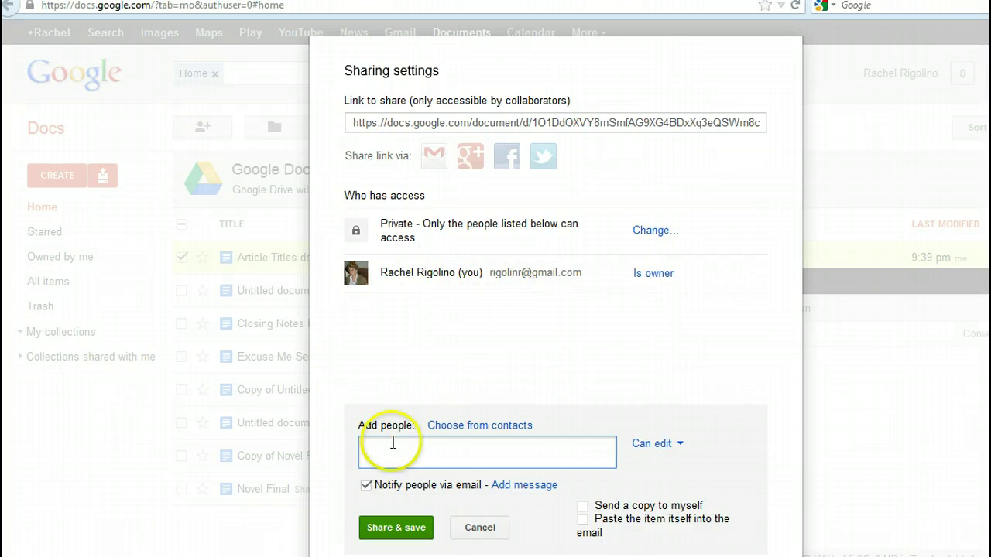
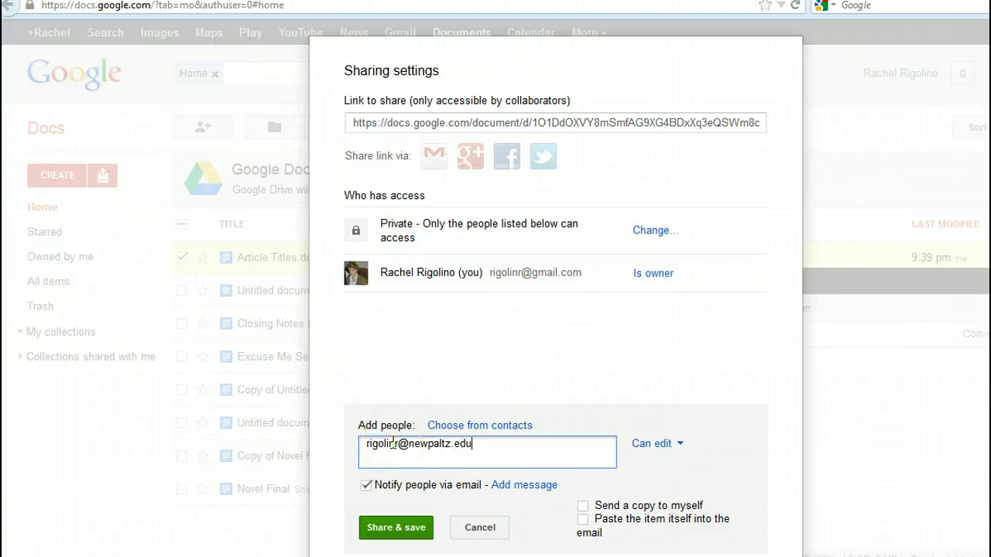
pyautogui.click(381, 528)
pyautogui.click(403, 529)
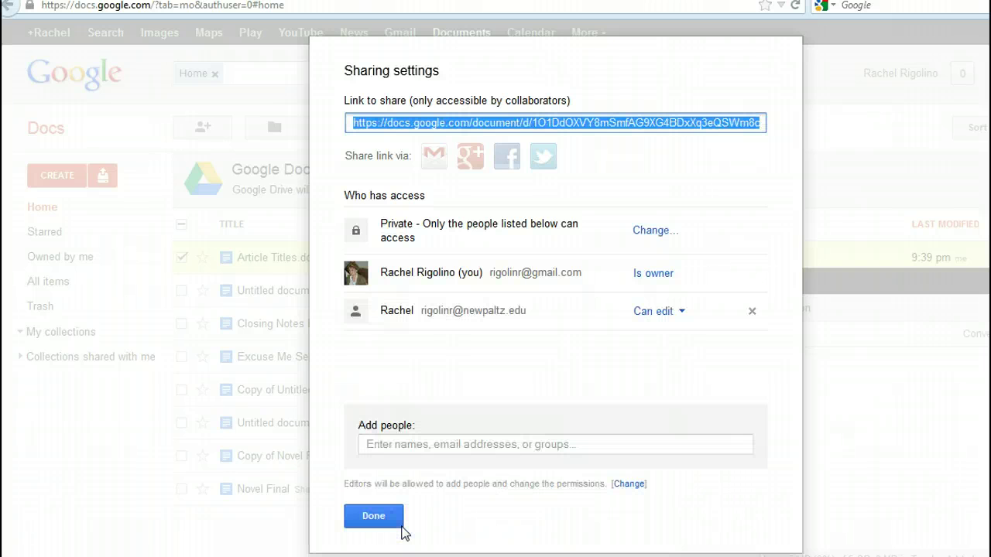
pyautogui.click(376, 519)
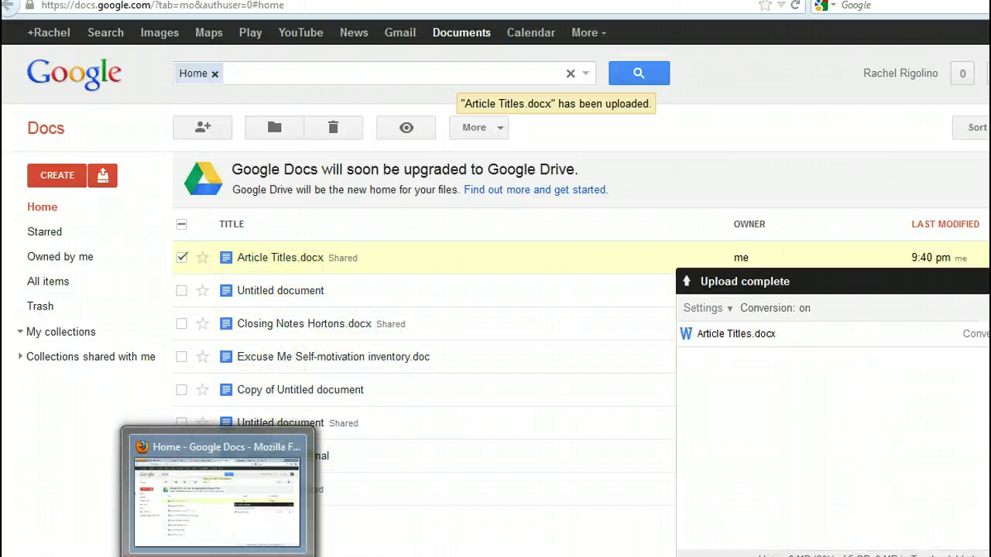
pyautogui.click(217, 556)
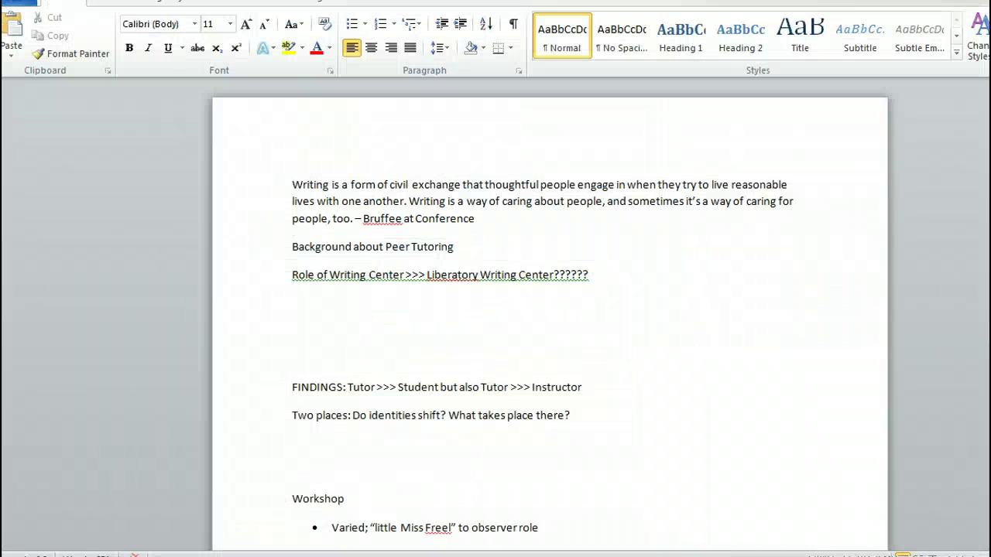
pyautogui.click(217, 556)
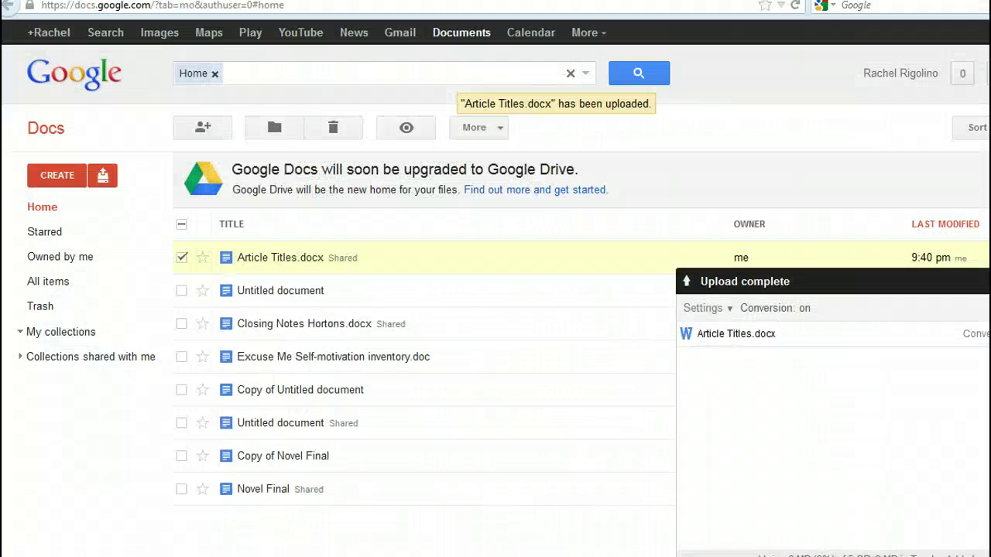
pyautogui.click(7, 5)
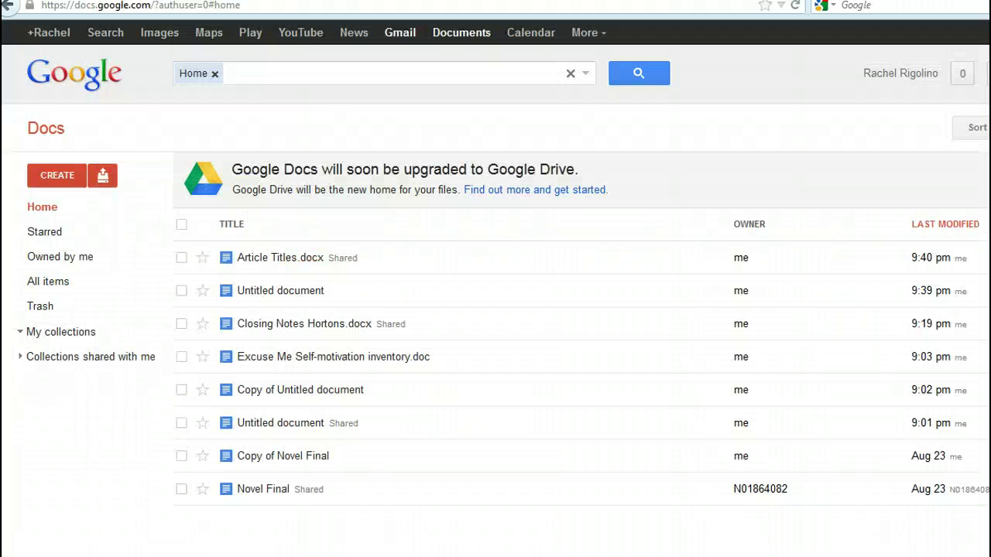
pyautogui.click(397, 39)
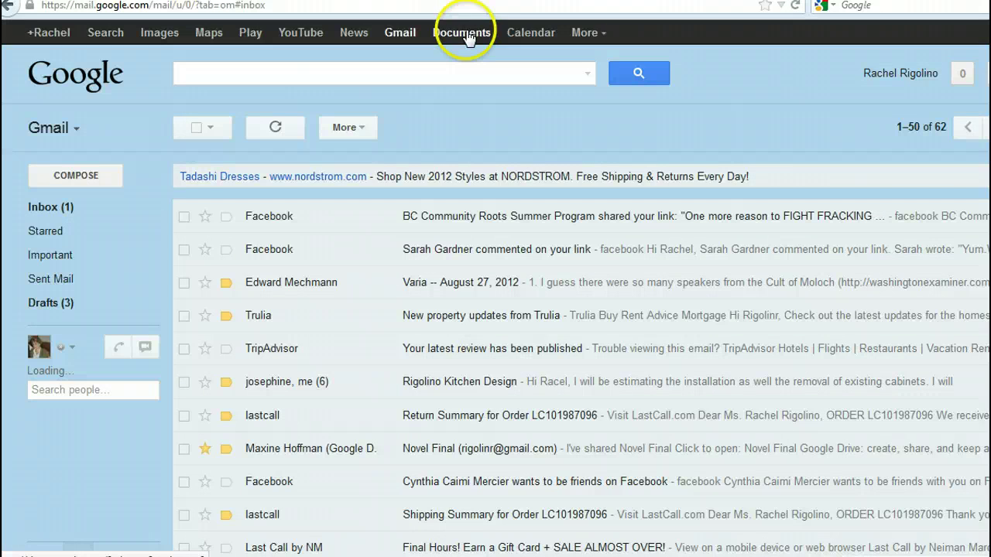
pyautogui.click(465, 32)
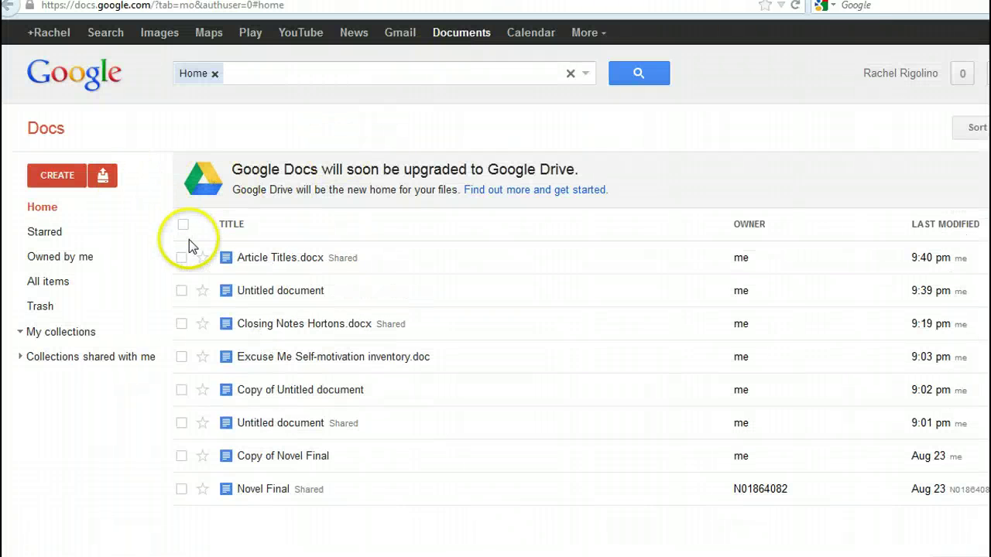
# - Select Closing Notes Hortons, Excuse Me Self-motivation inventory and Copy of Untitled document for sharing, then cancel adding people
pyautogui.click(181, 324)
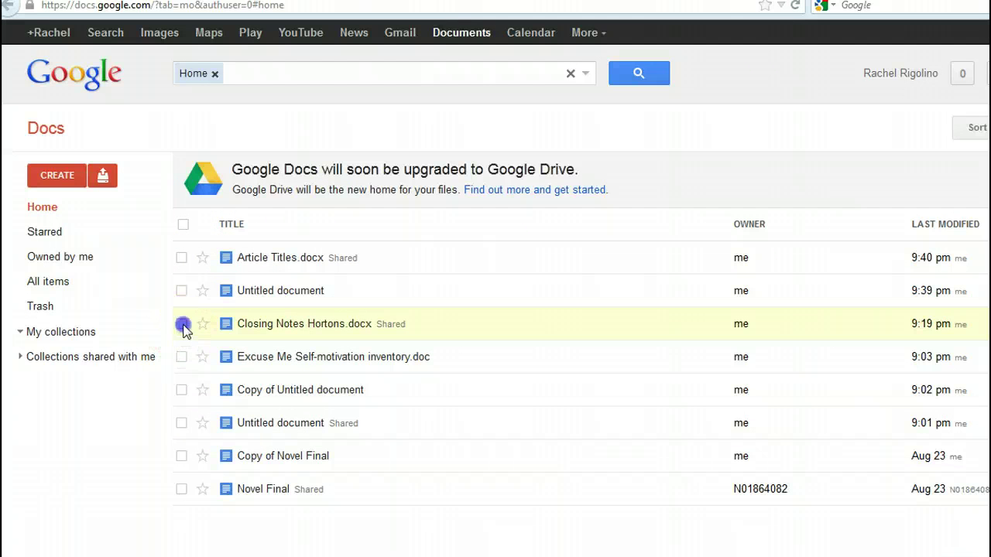
pyautogui.click(182, 357)
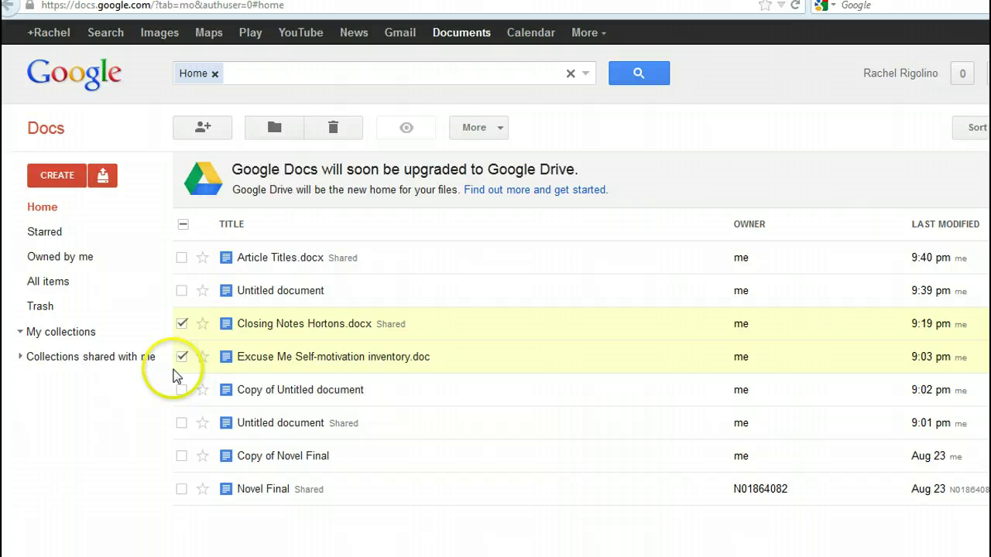
pyautogui.click(181, 390)
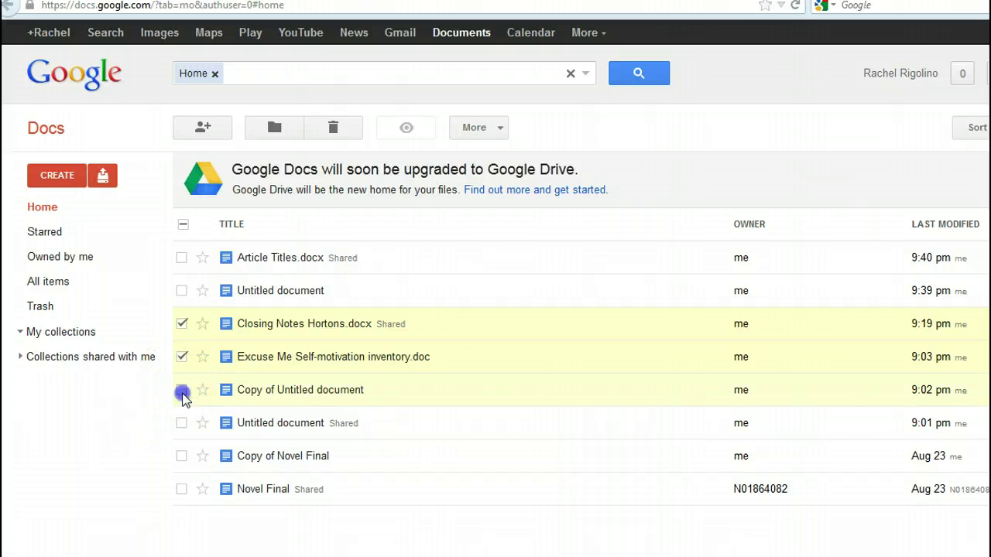
pyautogui.click(202, 127)
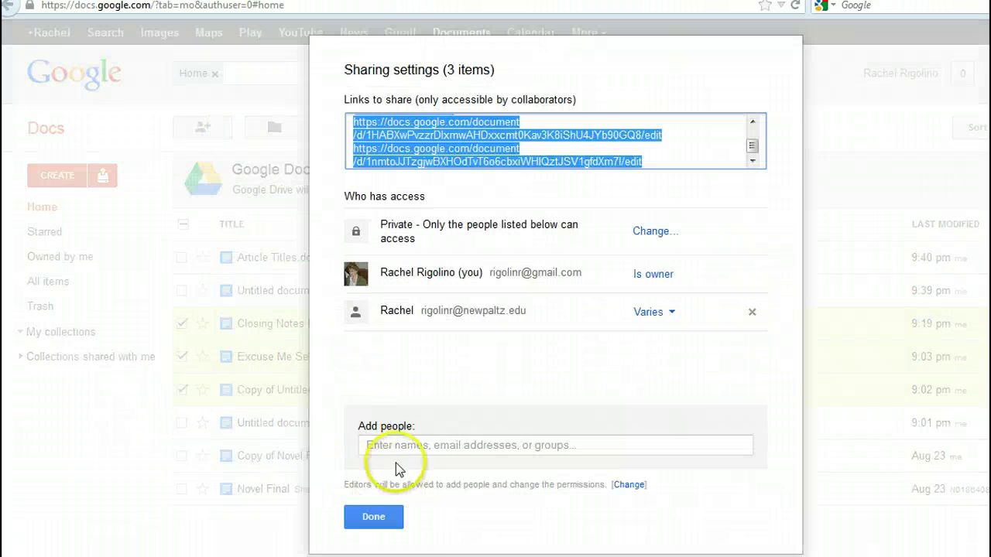
pyautogui.click(389, 441)
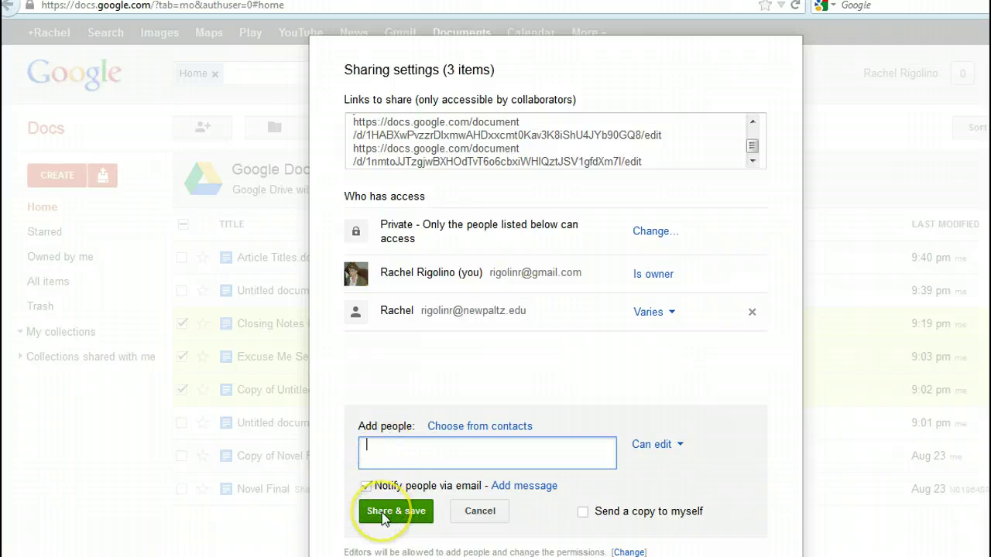
pyautogui.click(480, 514)
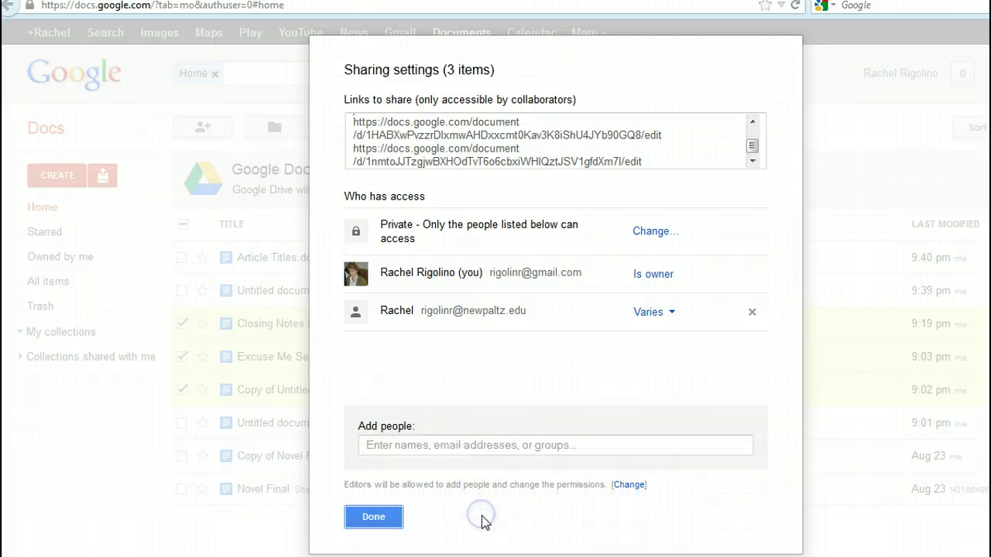
# - Return to the Blackboard course's Google Docs page
pyautogui.moveTo(217, 556)
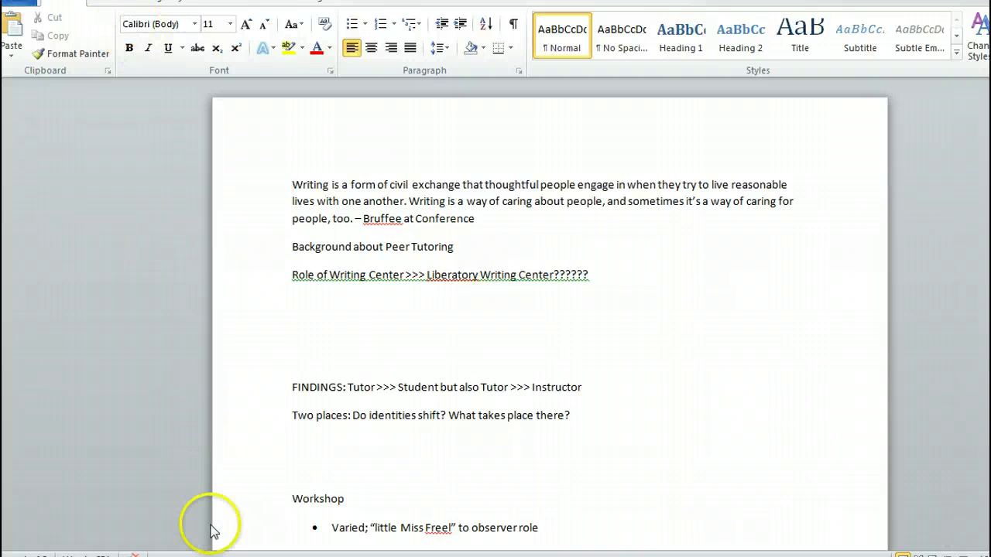
pyautogui.moveTo(213, 542)
pyautogui.click(221, 488)
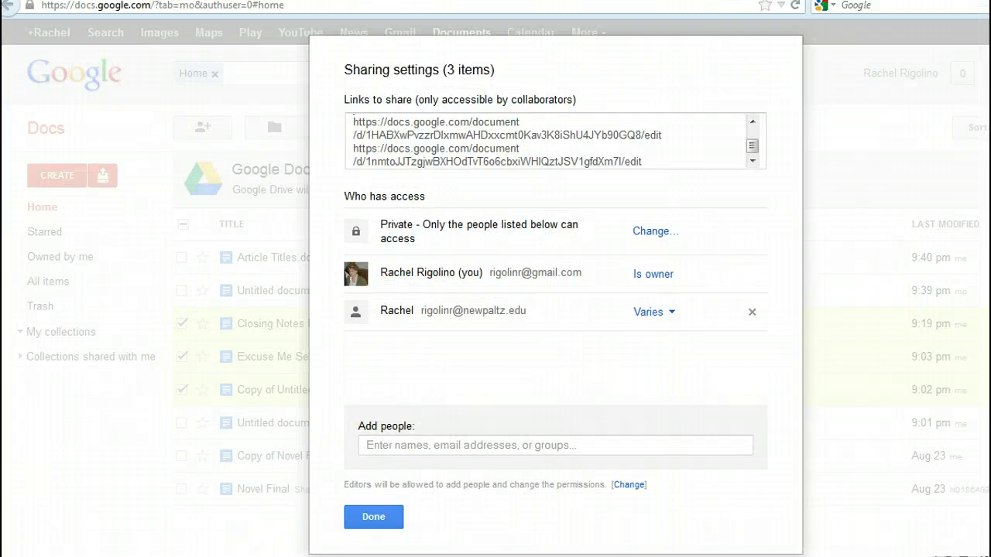
pyautogui.click(195, 1)
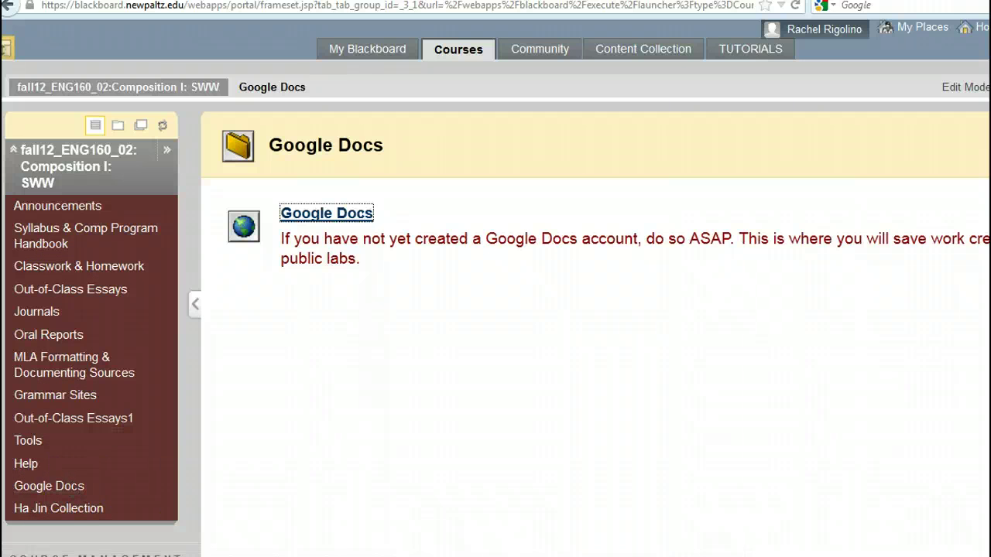
pyautogui.scroll(-2, 495, 309)
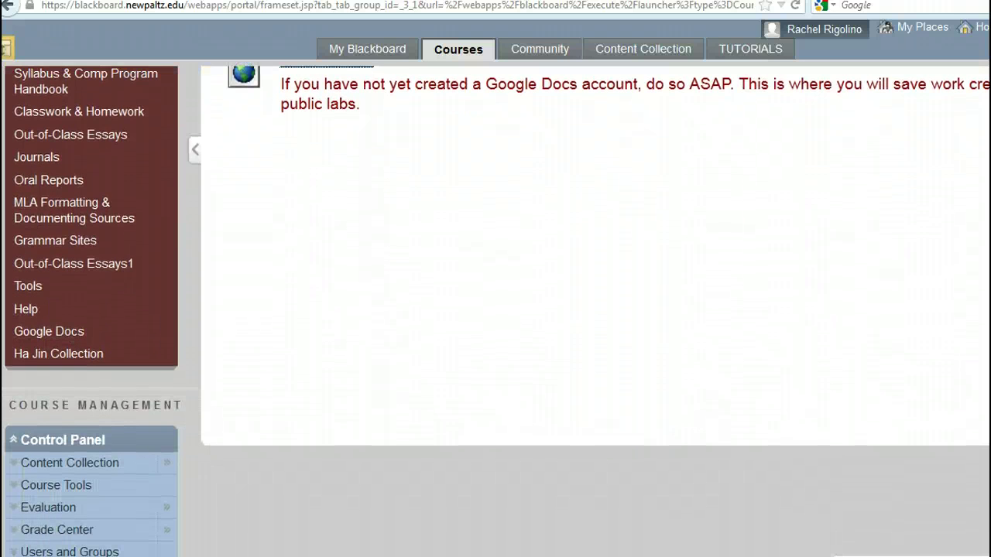